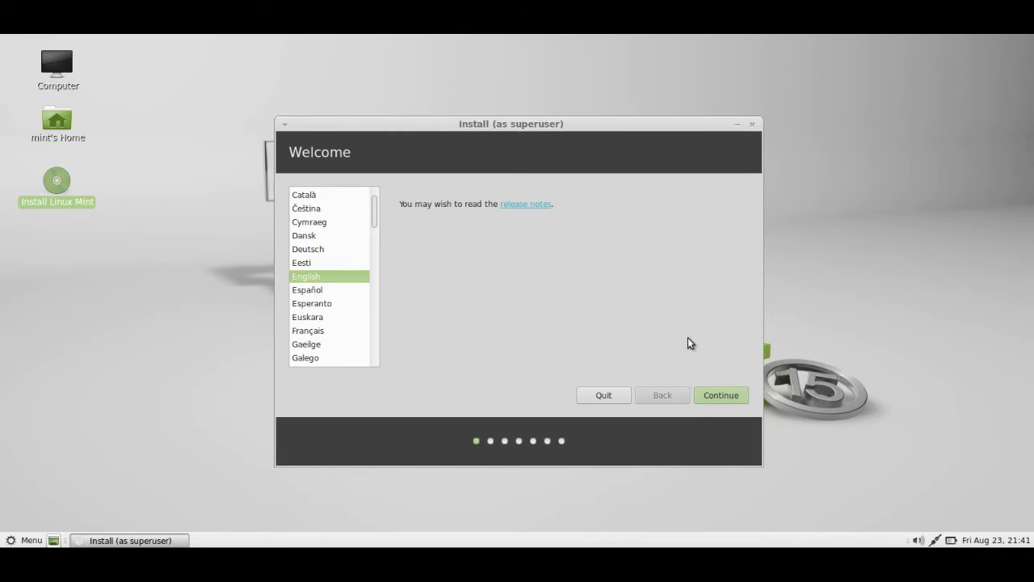
# - Keep English as the installation language and continue past the Welcome page
pyautogui.click(721, 396)
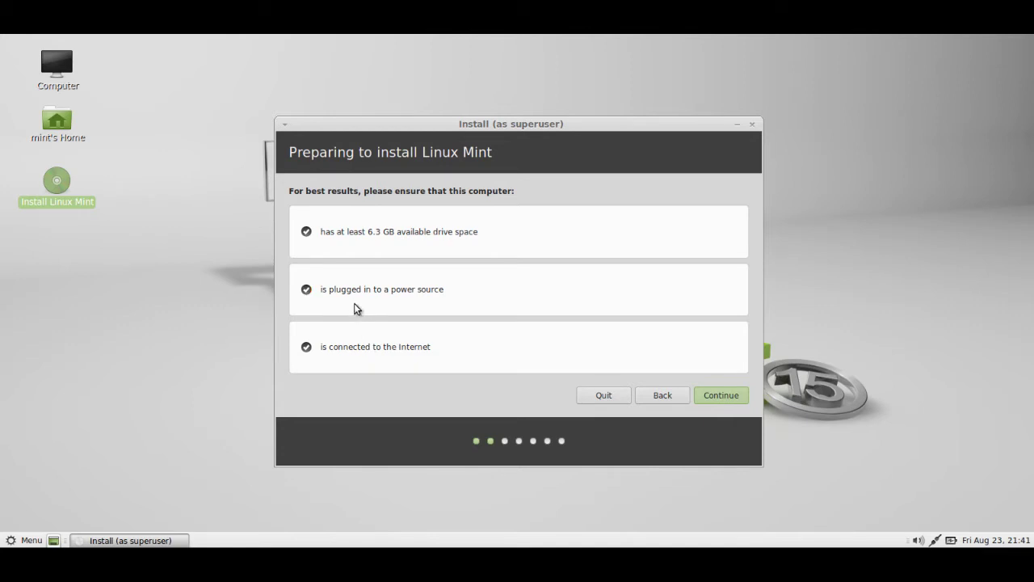
# - Accept the passed drive space, power and Internet checks on the preparation page
pyautogui.click(725, 399)
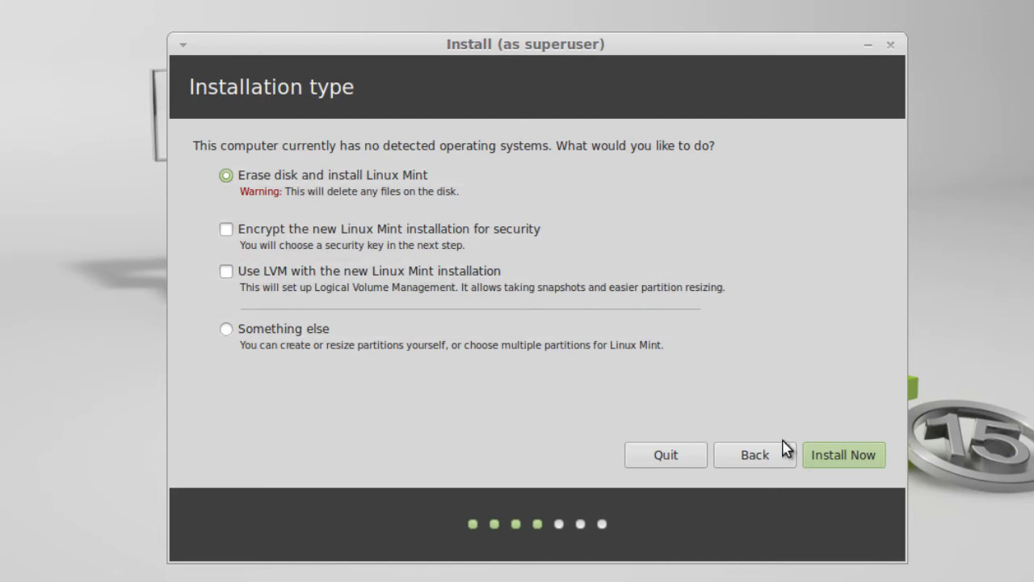
# - Install Now with 'Erase disk and install Linux Mint', no encryption or LVM
pyautogui.click(836, 455)
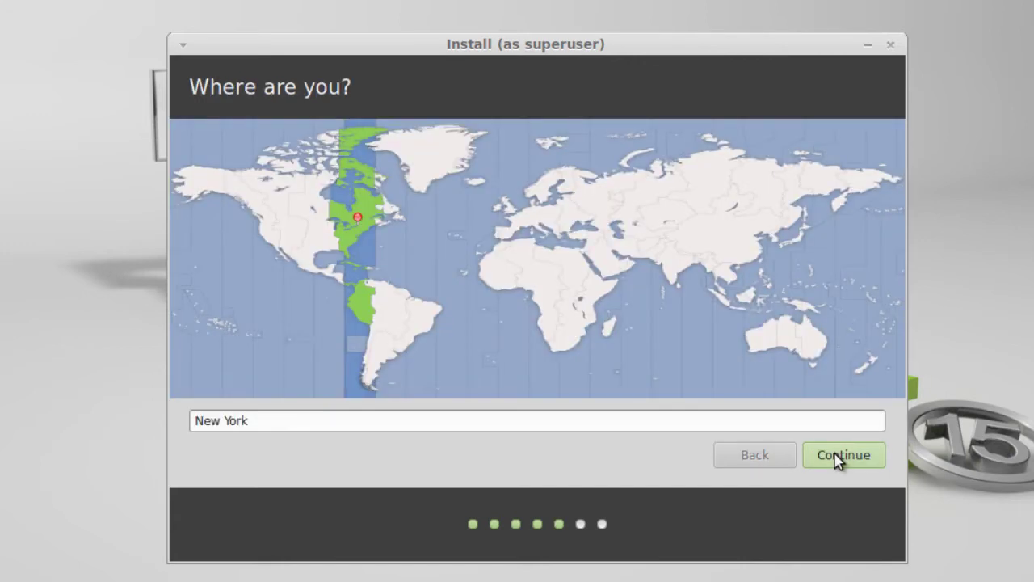
# - Pick Chicago, then switch back to New York's Eastern zone and confirm the location
pyautogui.click(327, 247)
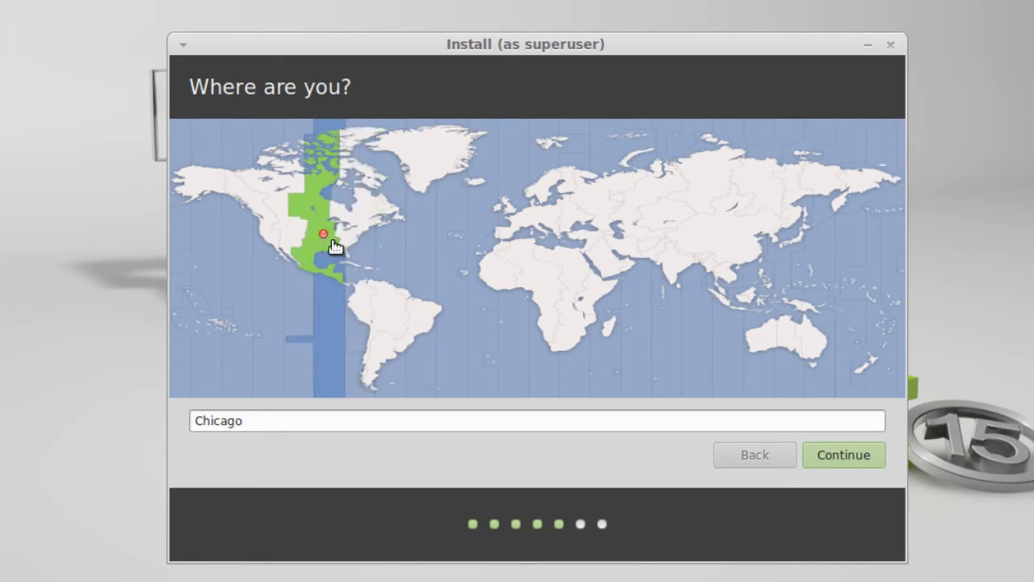
pyautogui.click(353, 243)
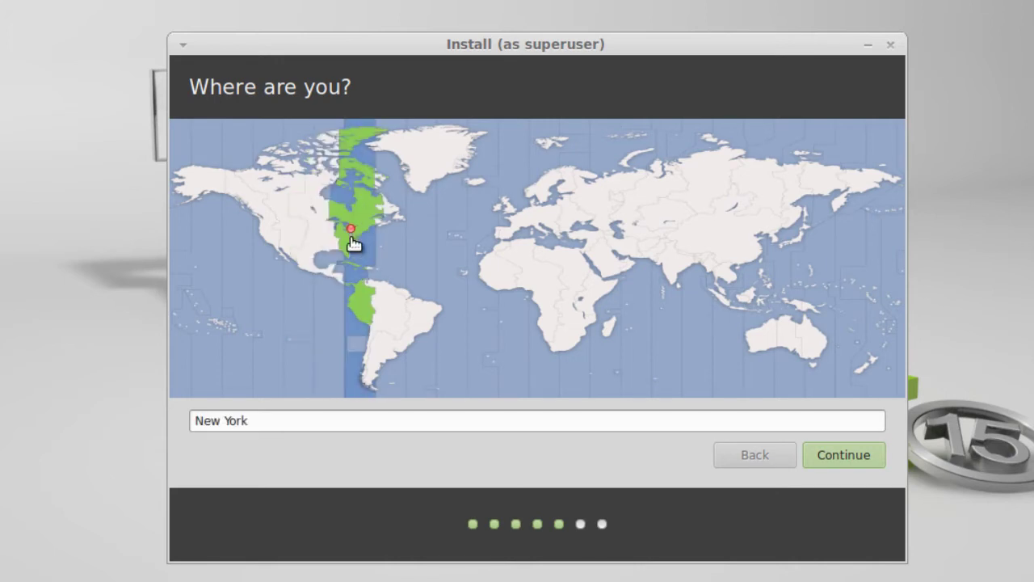
pyautogui.click(824, 458)
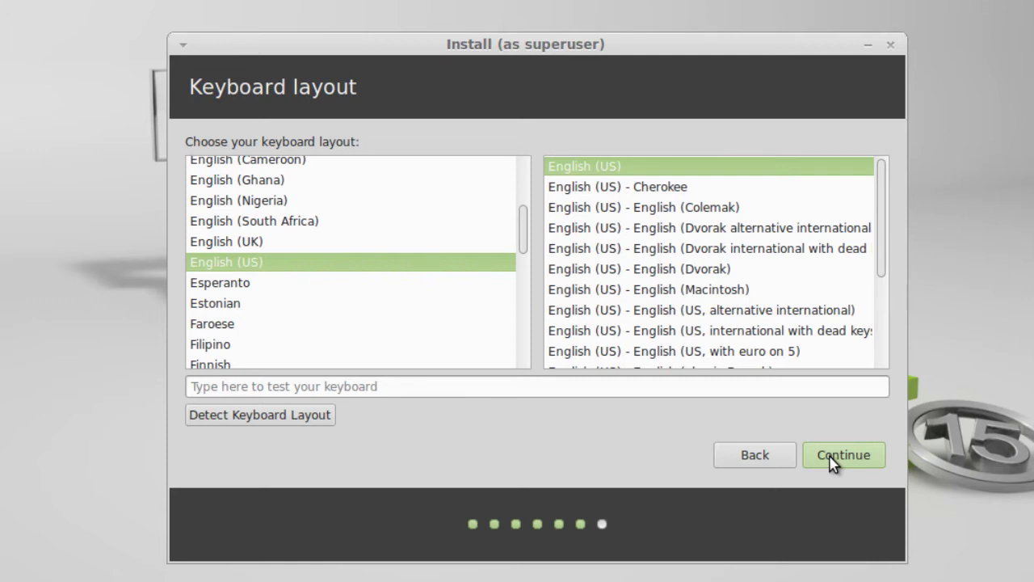
# - Keep the English (US) keyboard, enter the user's name and rename the computer test-youtube
pyautogui.click(831, 458)
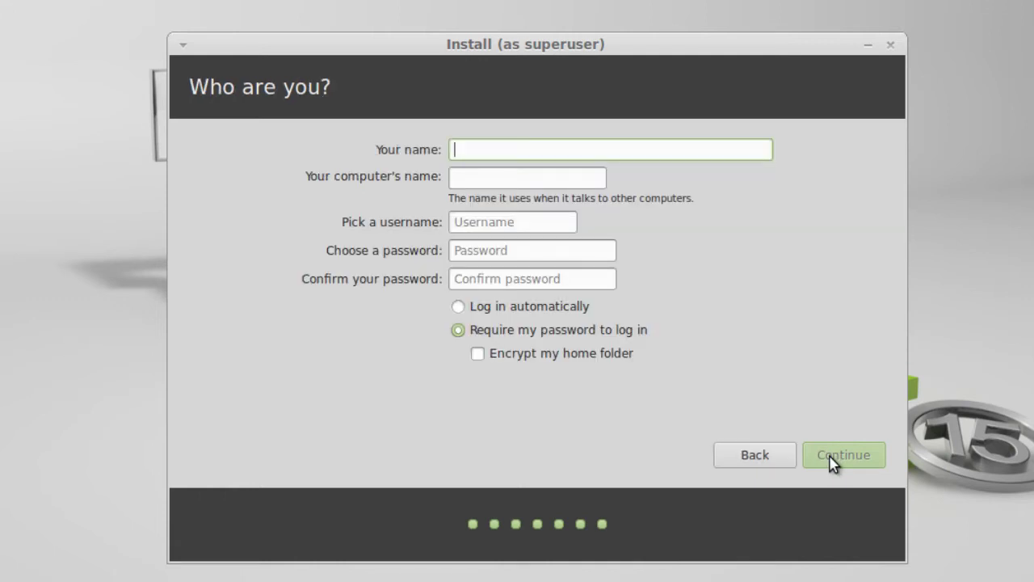
pyautogui.write('Test')
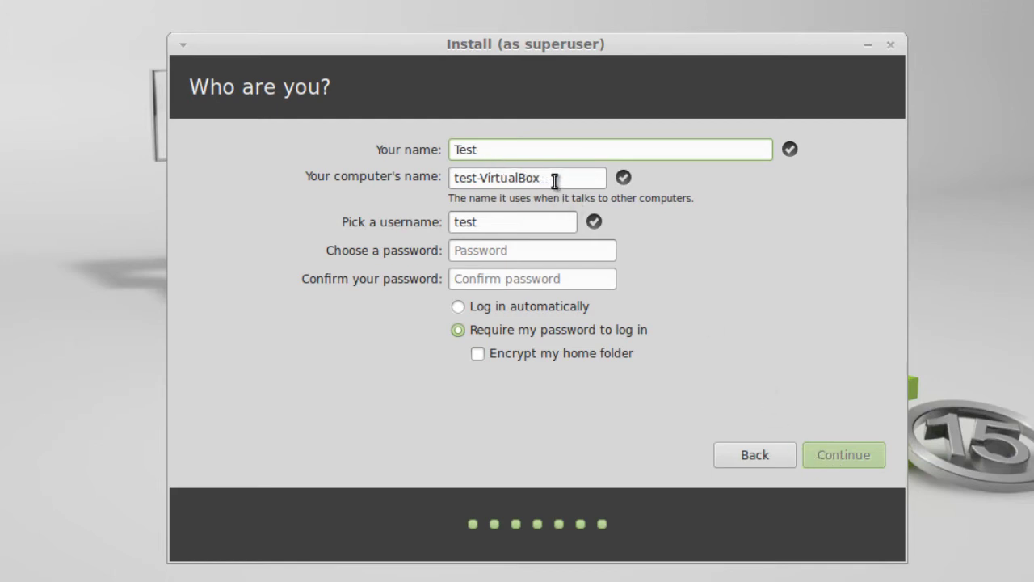
pyautogui.moveTo(550, 178); pyautogui.dragTo(483, 176)
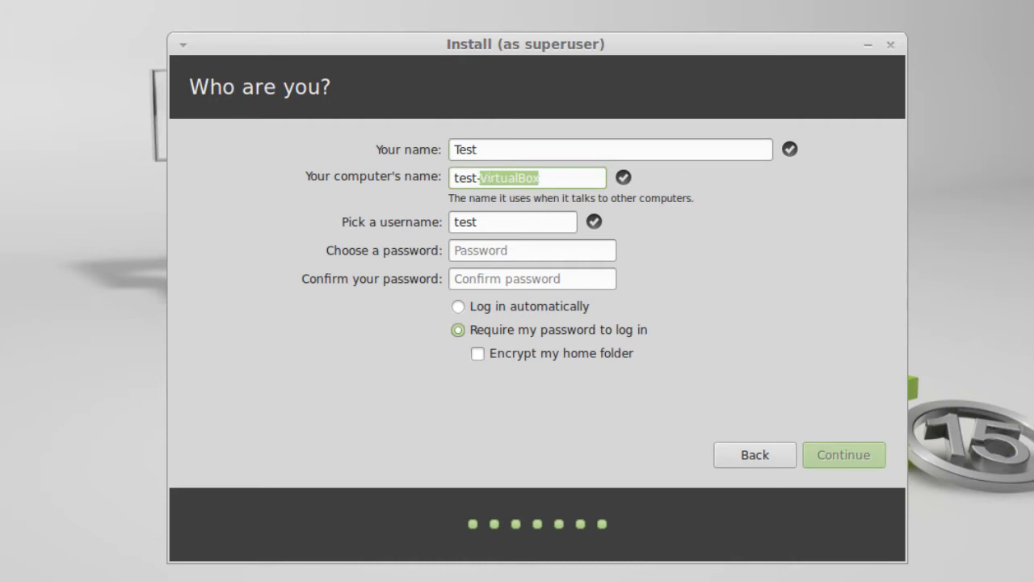
pyautogui.write('youtube')
# - Replace the suggested username and enter the account password plus its confirmation
pyautogui.doubleClick(506, 227)
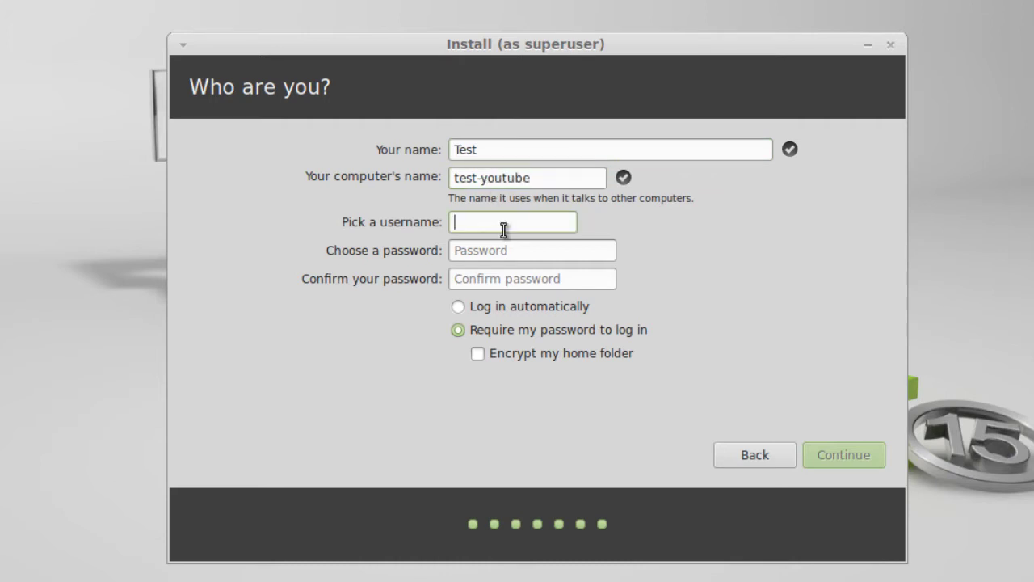
pyautogui.write('test')
pyautogui.click(508, 250)
pyautogui.write('test')
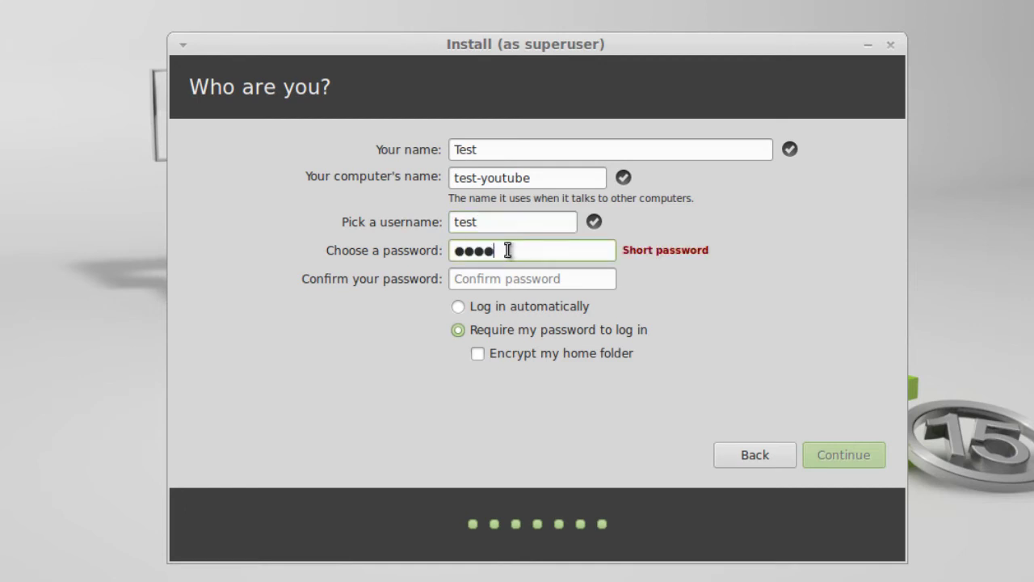
pyautogui.press('Tab')
pyautogui.write('test')
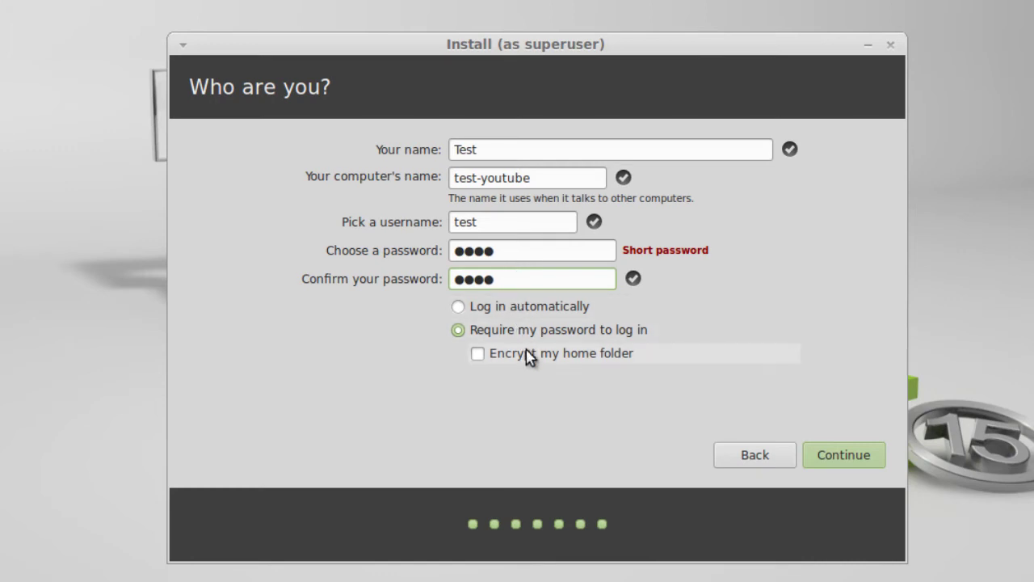
# - Submit the account details to start copying files, then page the slideshow to Stay connected
pyautogui.click(838, 457)
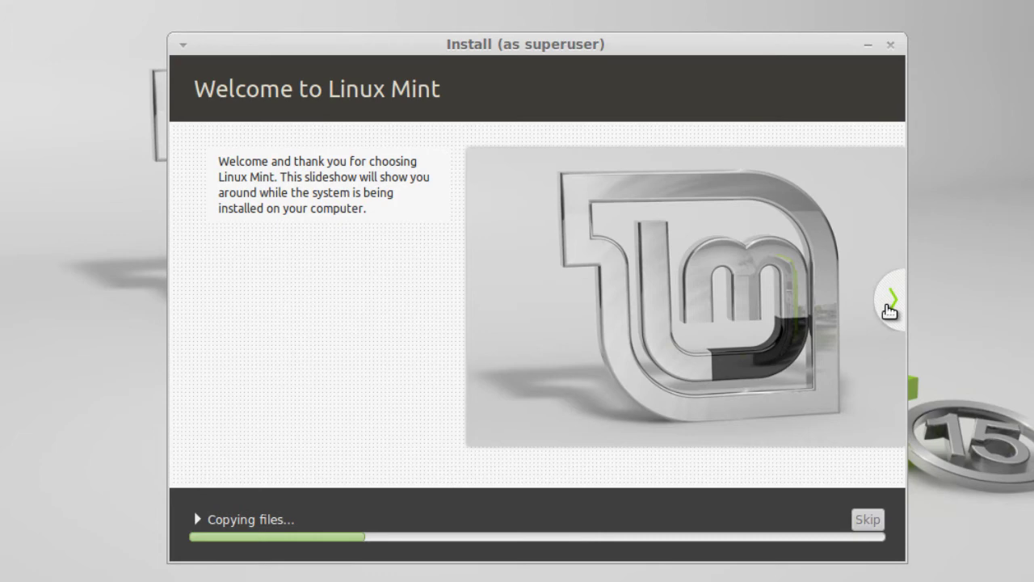
pyautogui.click(890, 303)
pyautogui.click(890, 303)
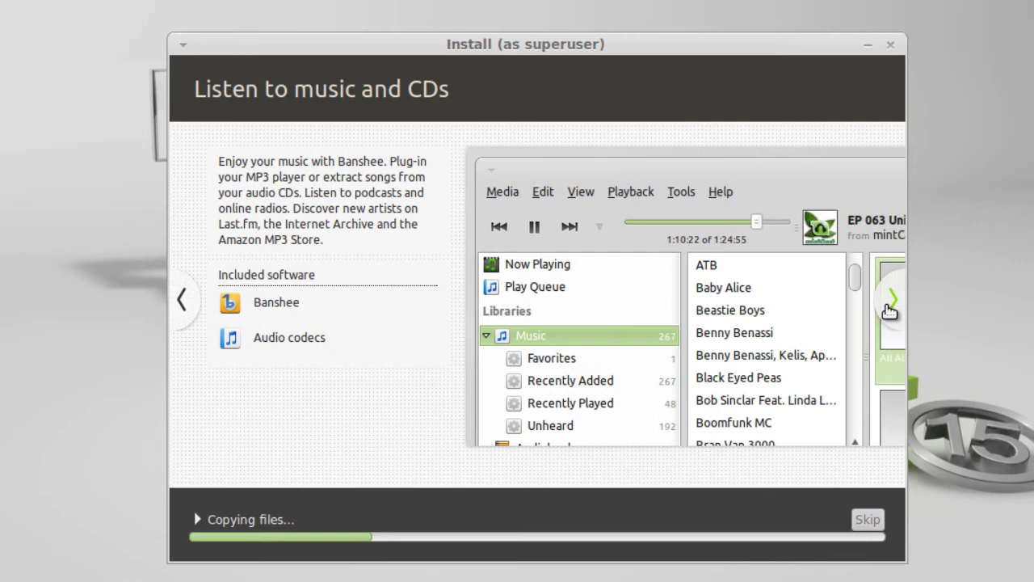
pyautogui.click(890, 307)
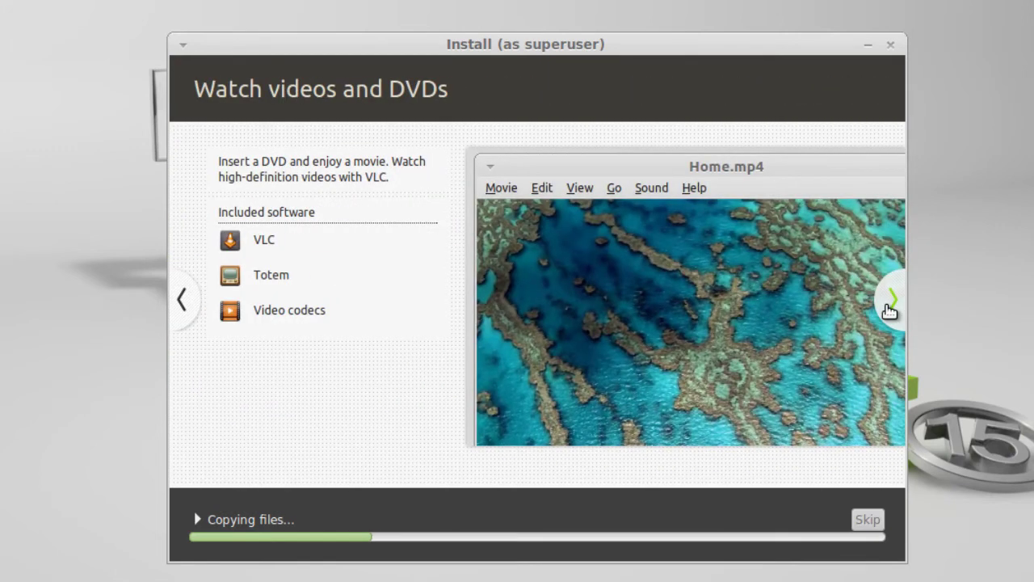
pyautogui.click(890, 307)
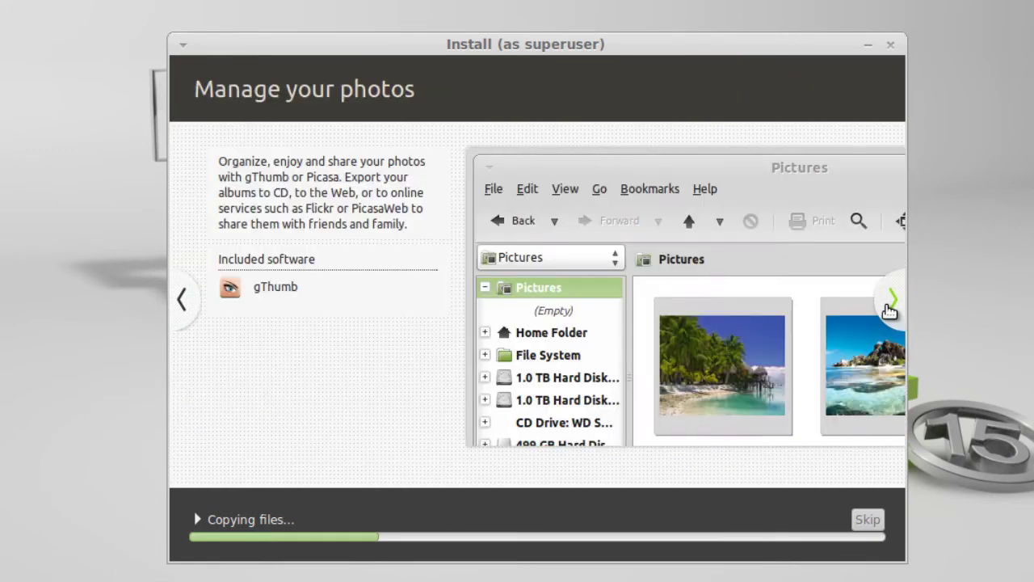
pyautogui.click(890, 307)
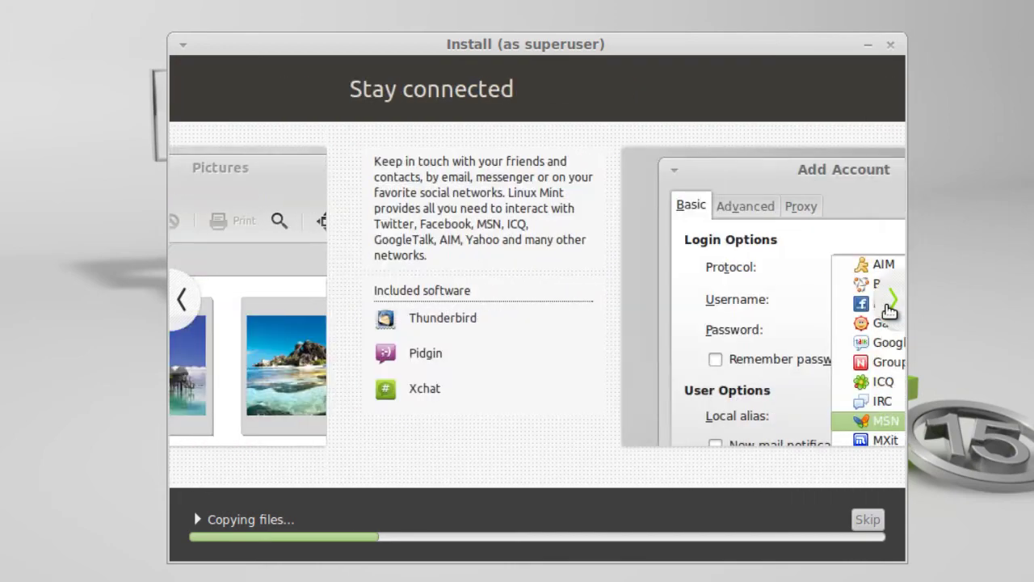
# - Advance the slideshow through Be productive, Install software and others to the Find help slide
pyautogui.click(889, 307)
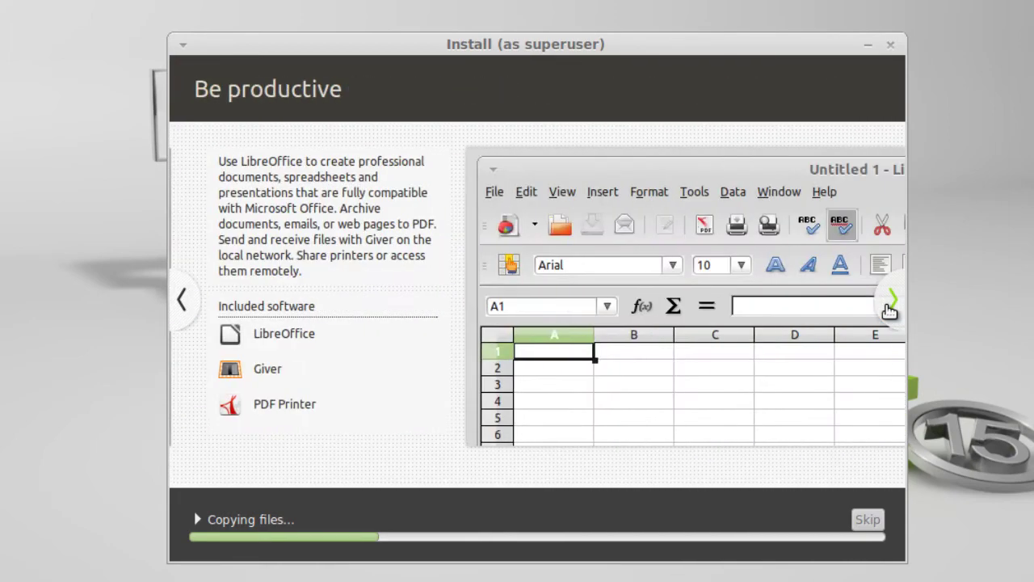
pyautogui.click(890, 307)
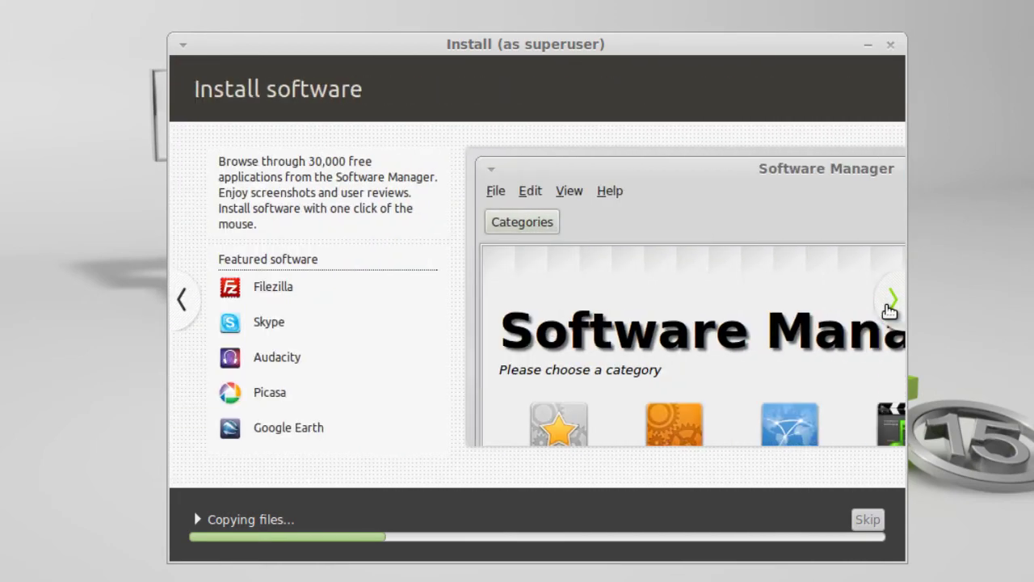
pyautogui.click(890, 307)
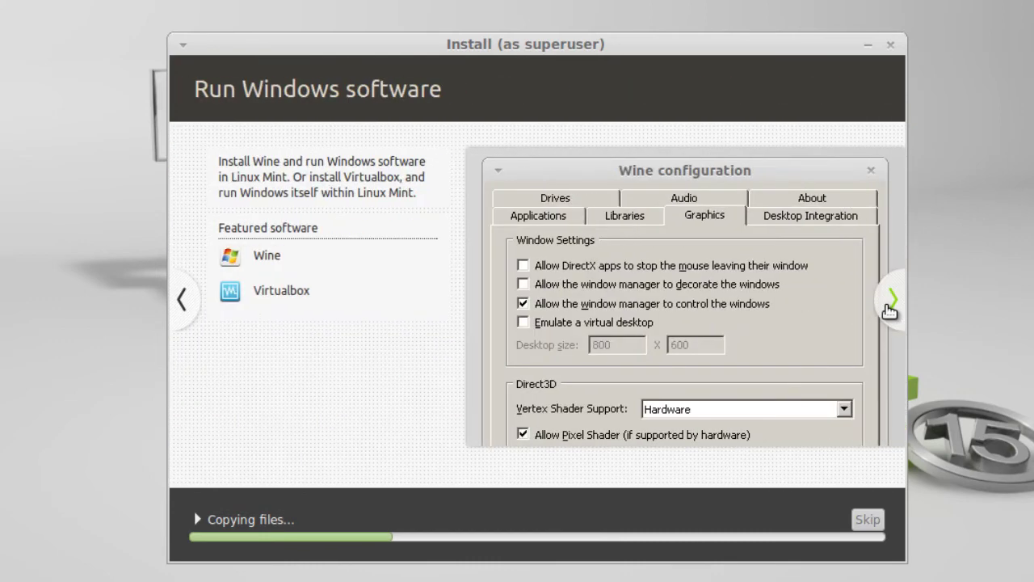
pyautogui.click(890, 307)
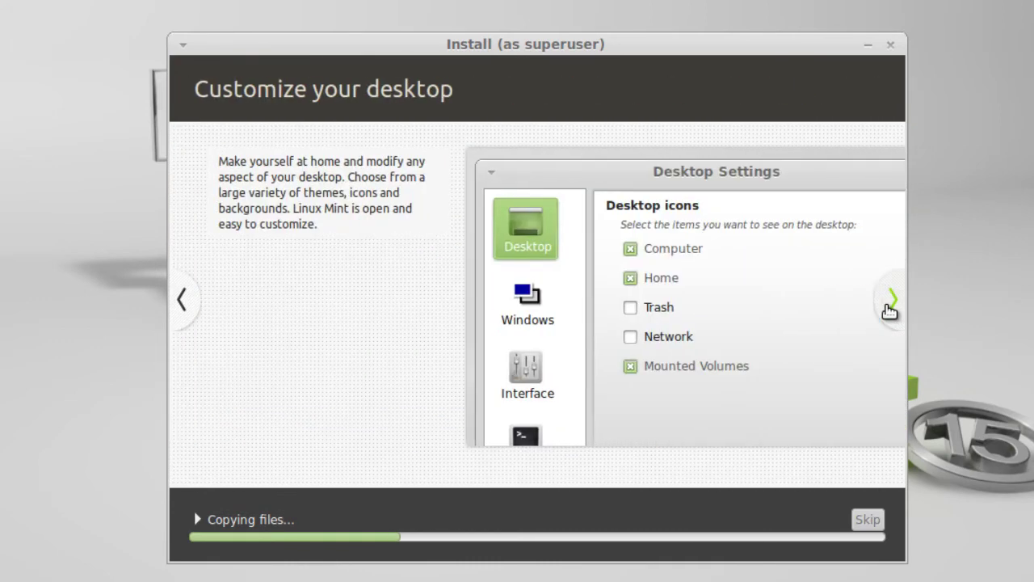
pyautogui.click(889, 307)
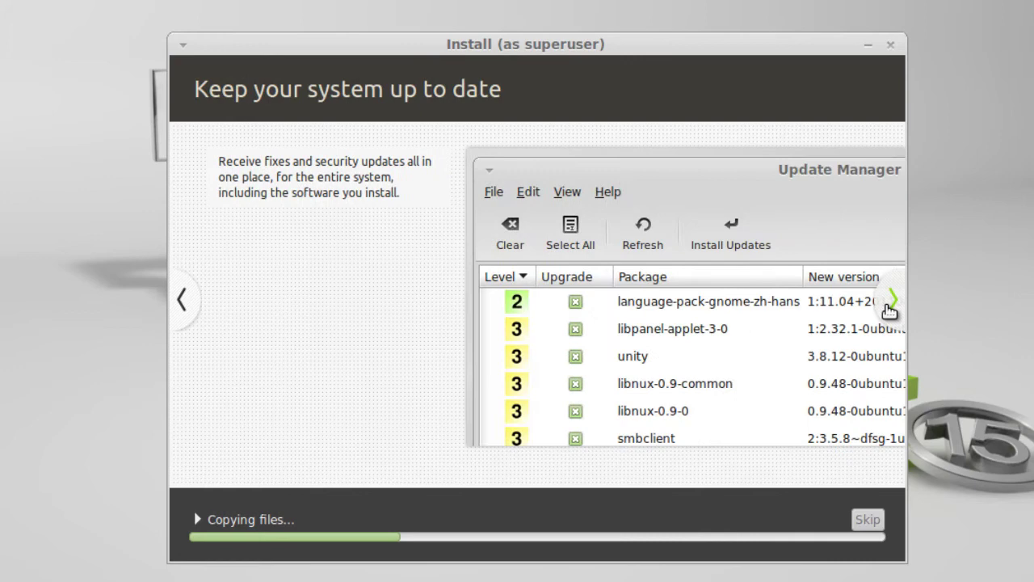
pyautogui.click(890, 308)
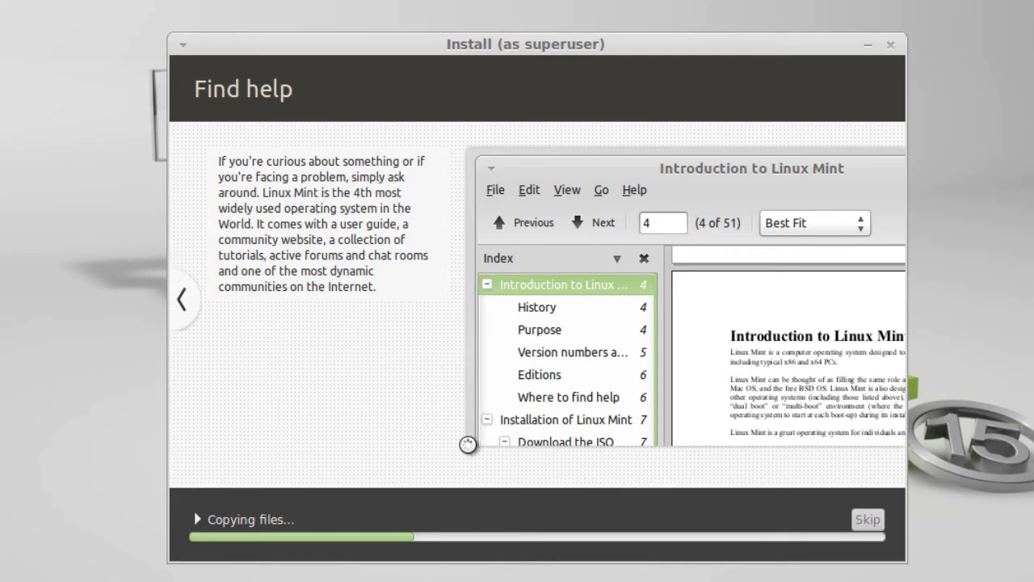
# - Show and then hide the 'Copying files...' installation log while the install completes
pyautogui.click(197, 521)
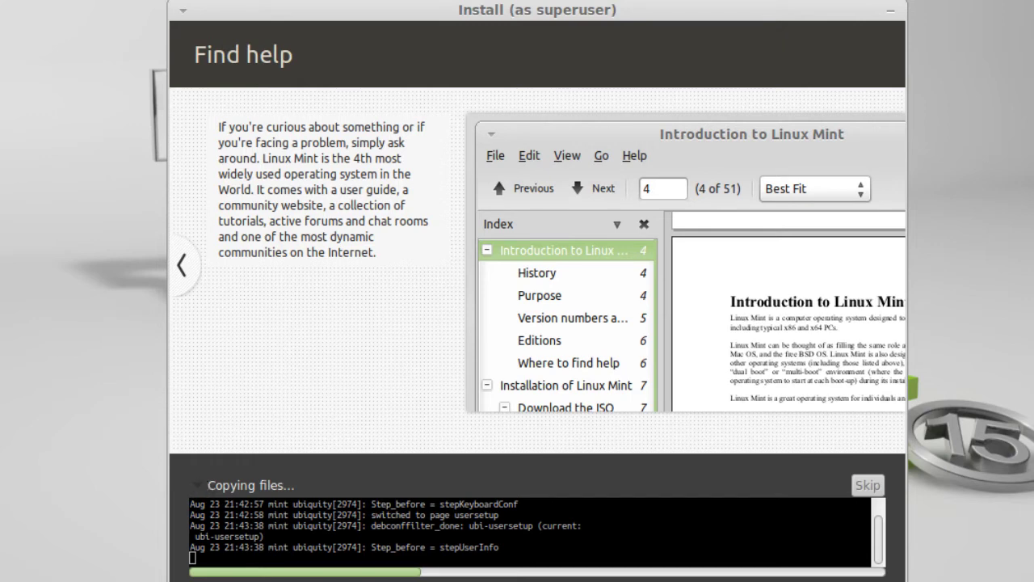
pyautogui.click(201, 487)
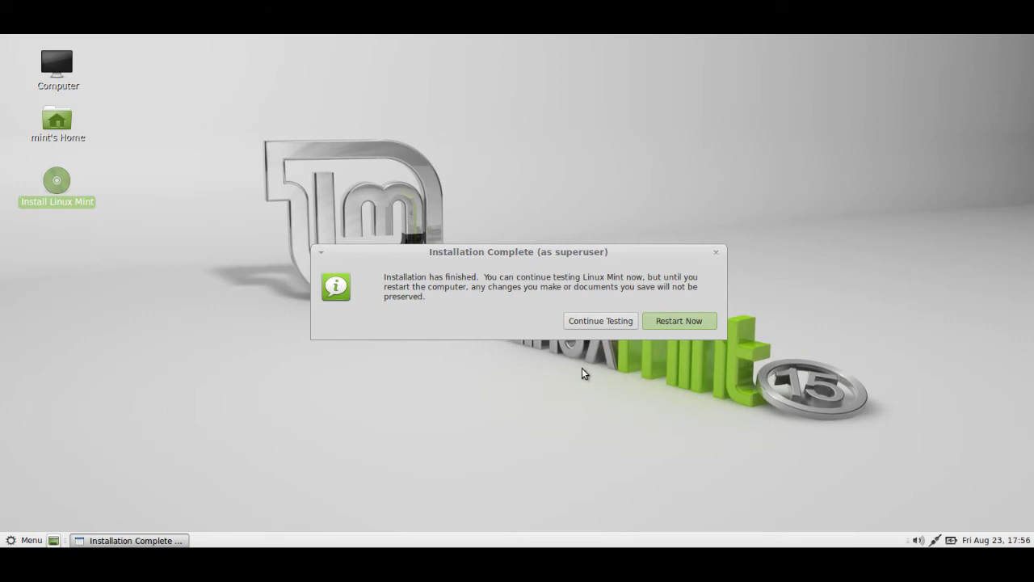
# - Choose Restart Now to boot into the installed Linux Mint 15 login screen
pyautogui.click(672, 323)
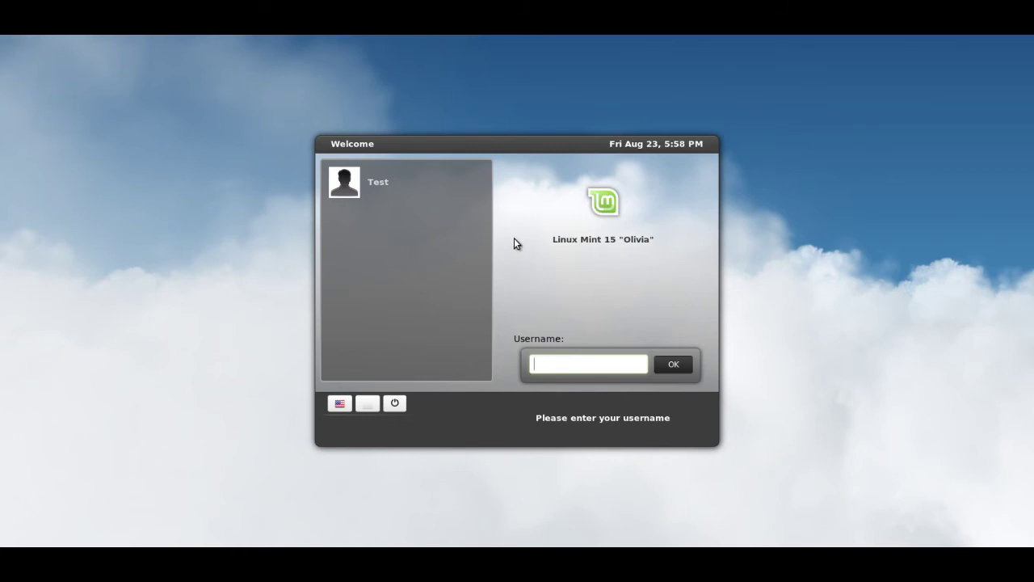
# - Select the Test user account, enter its password and log in to the MATE desktop
pyautogui.click(388, 188)
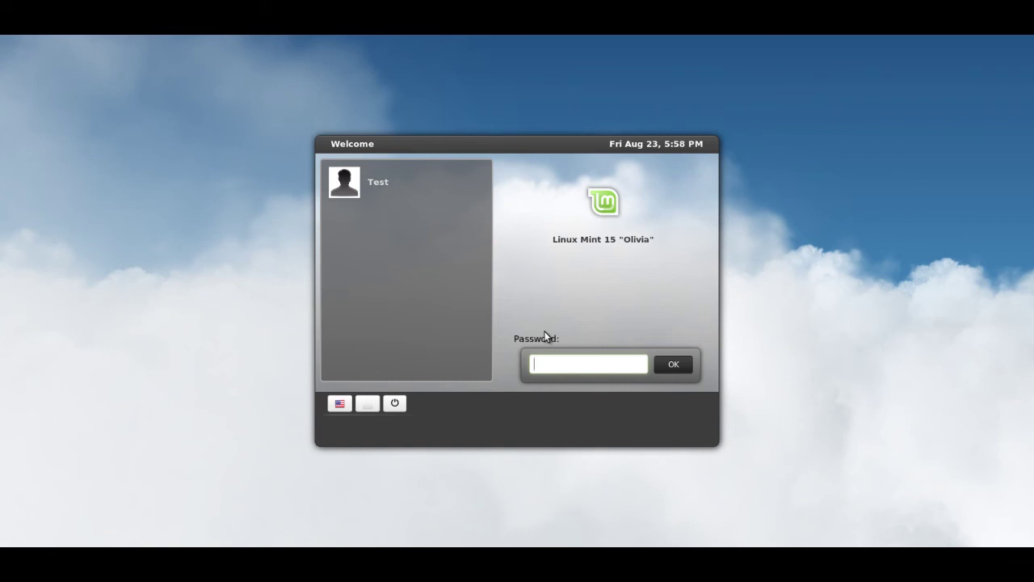
pyautogui.write('test')
pyautogui.click(674, 366)
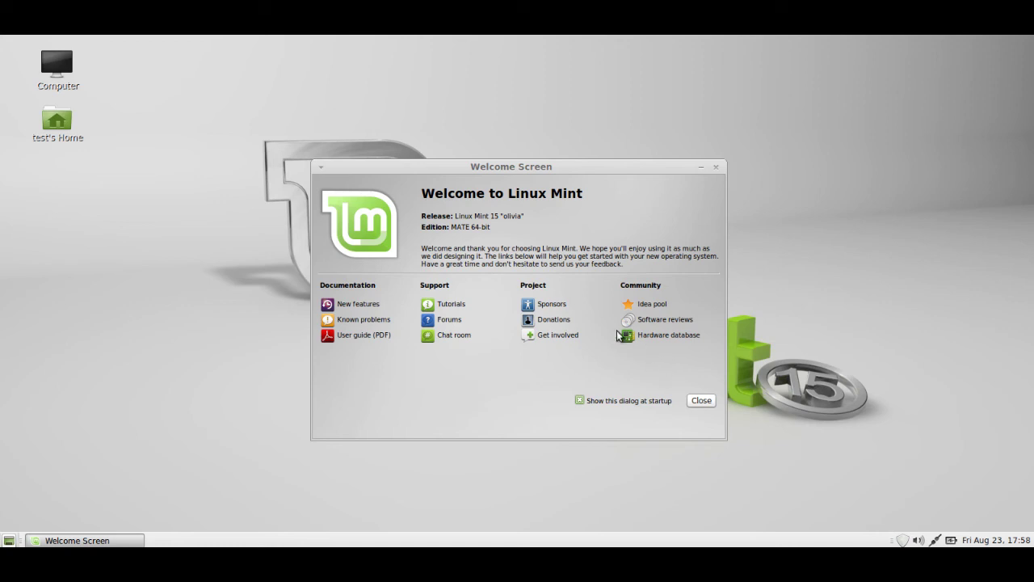
# - Uncheck 'Show this dialog at startup' and close the Welcome Screen
pyautogui.click(581, 400)
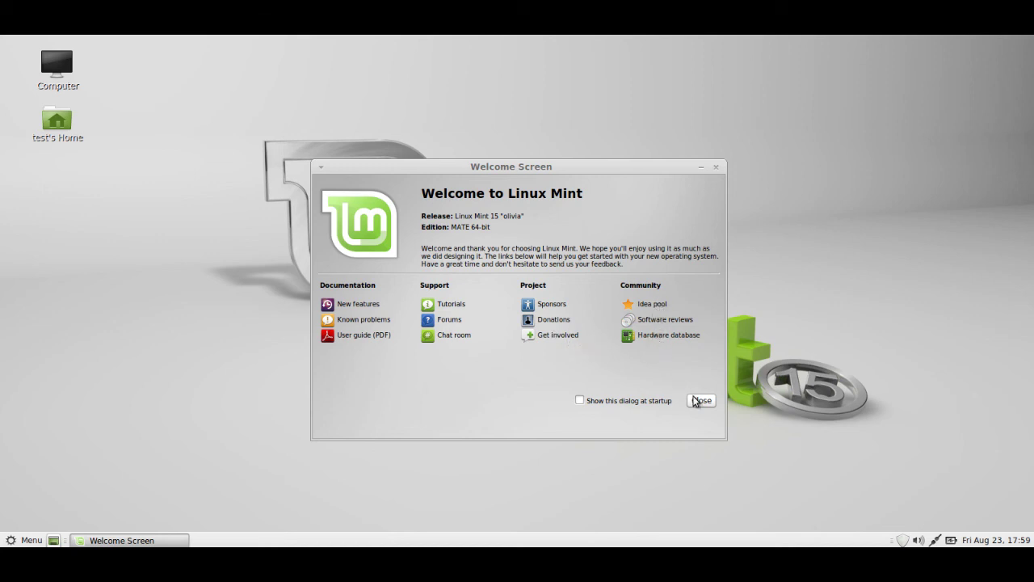
pyautogui.click(700, 402)
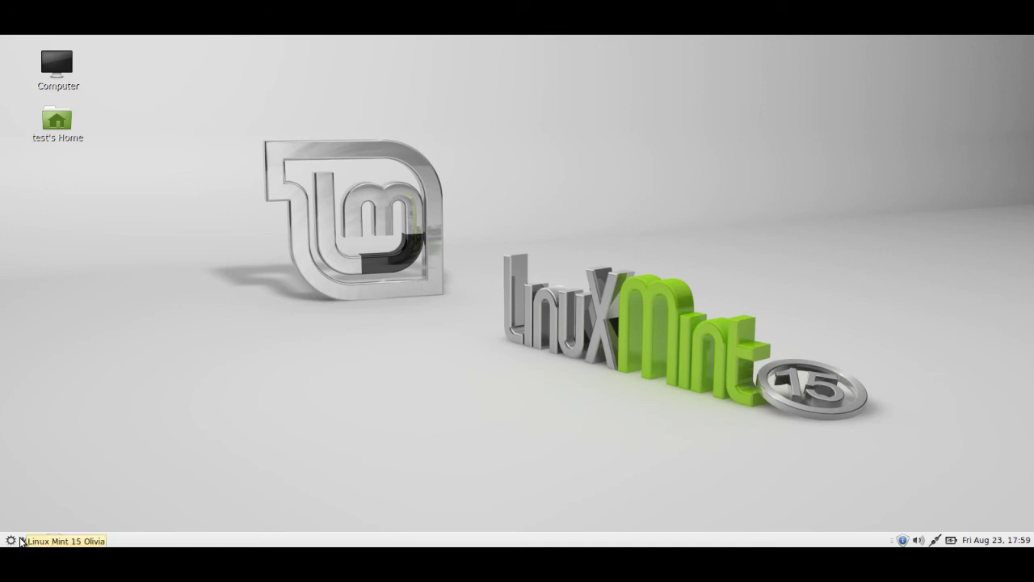
# - Launch the Software Manager from the System section of the Mint main menu
pyautogui.click(11, 540)
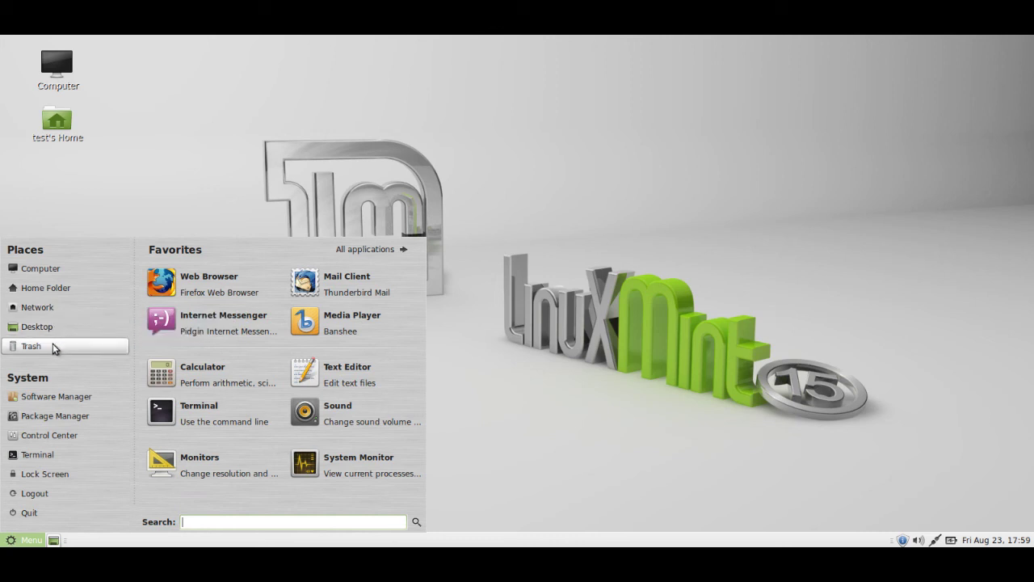
pyautogui.click(58, 396)
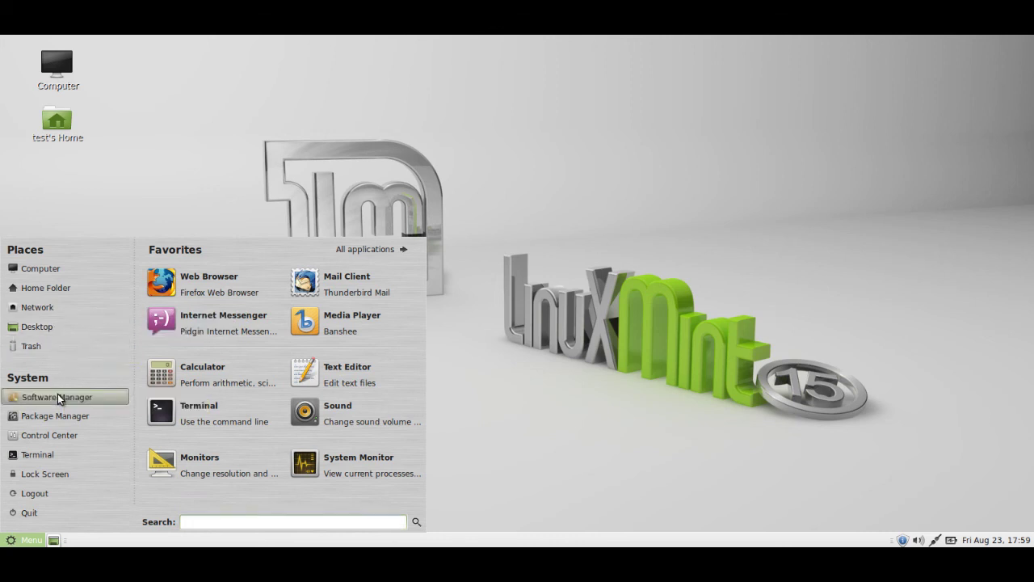